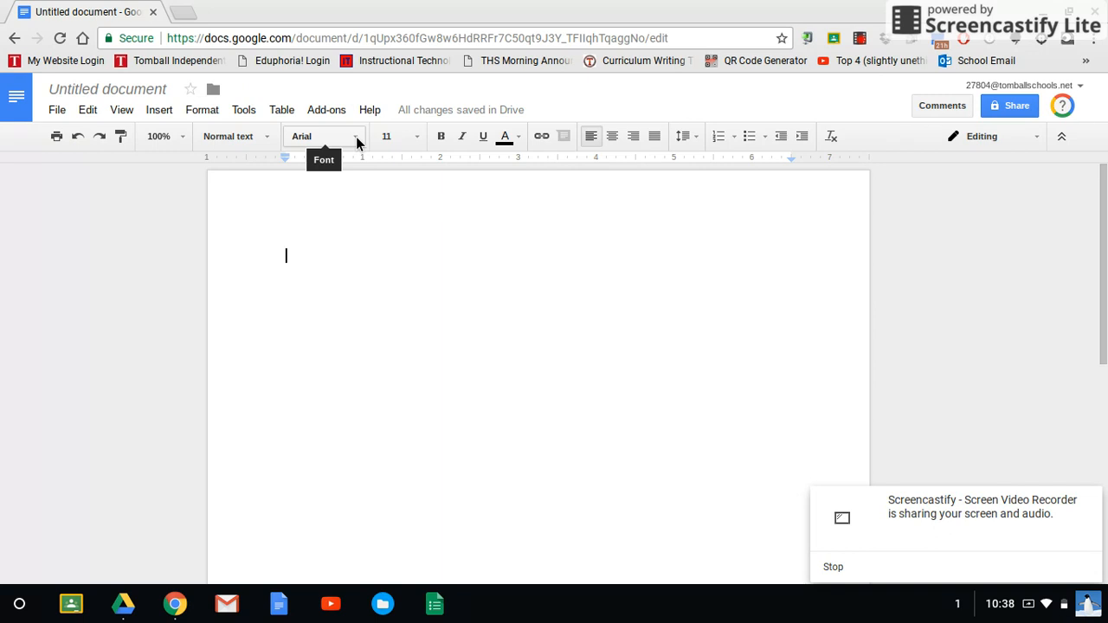
Step: Set the blank document's text to Times New Roman, size 12, with double line spacing
click(356, 141)
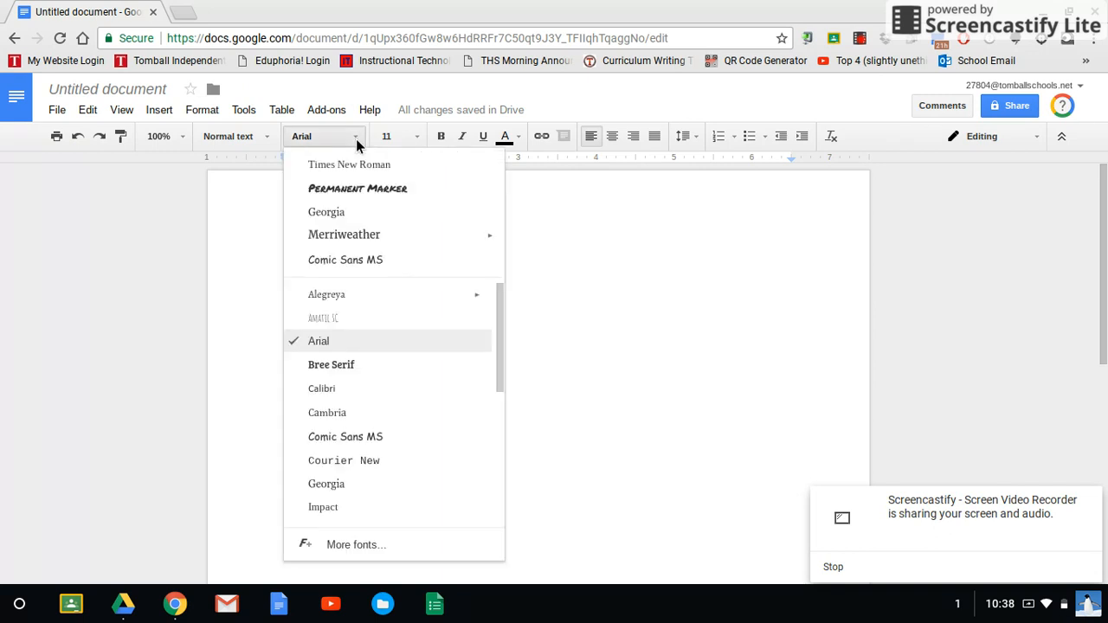
click(366, 172)
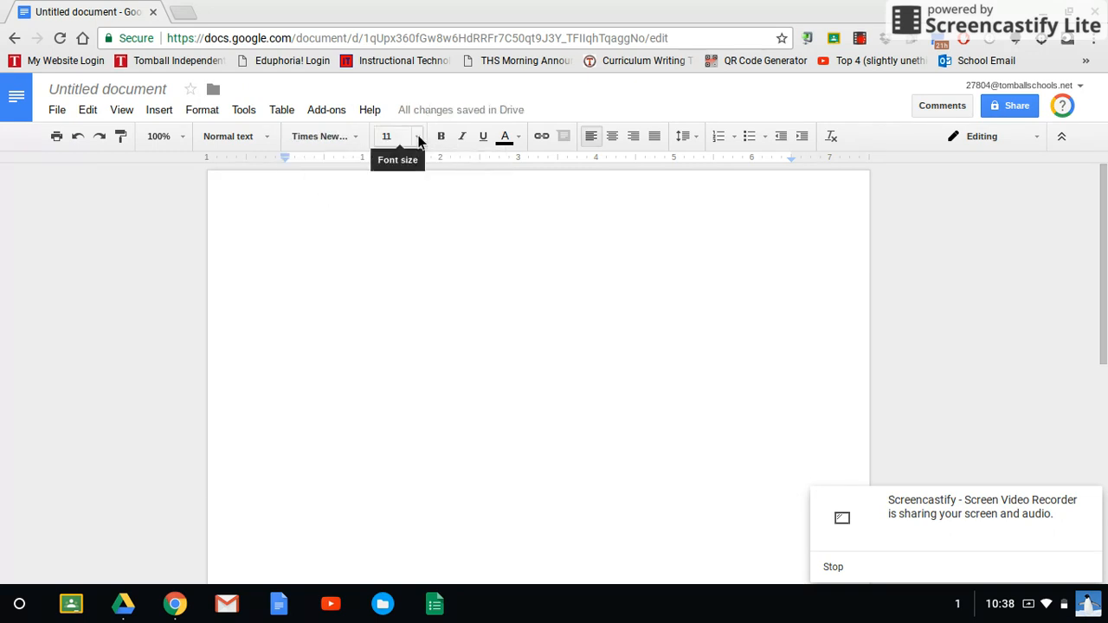
click(417, 138)
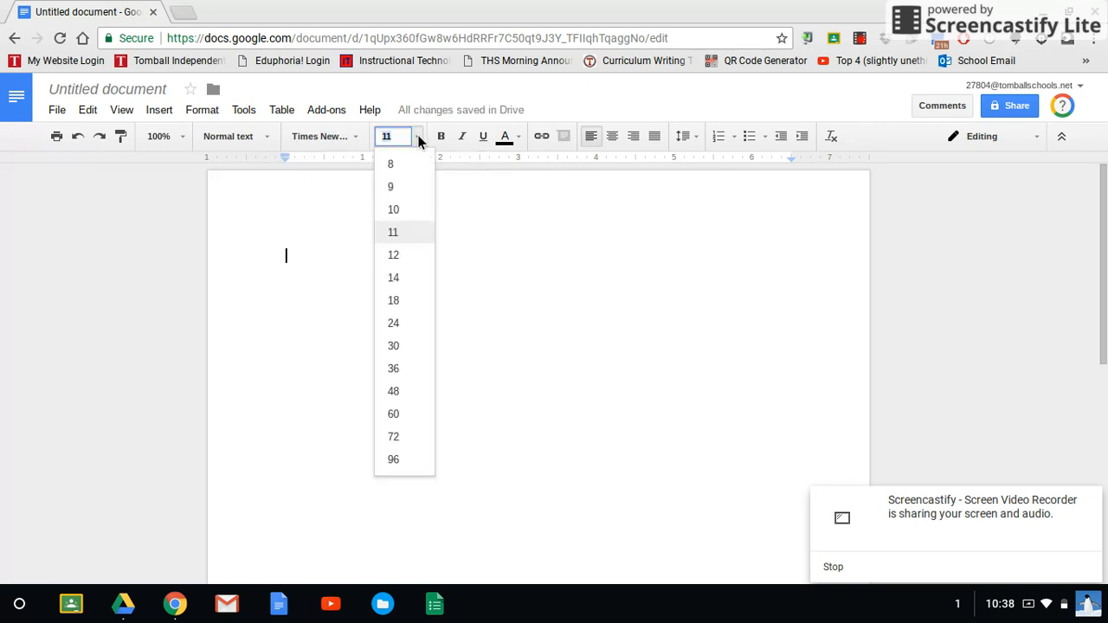
click(405, 259)
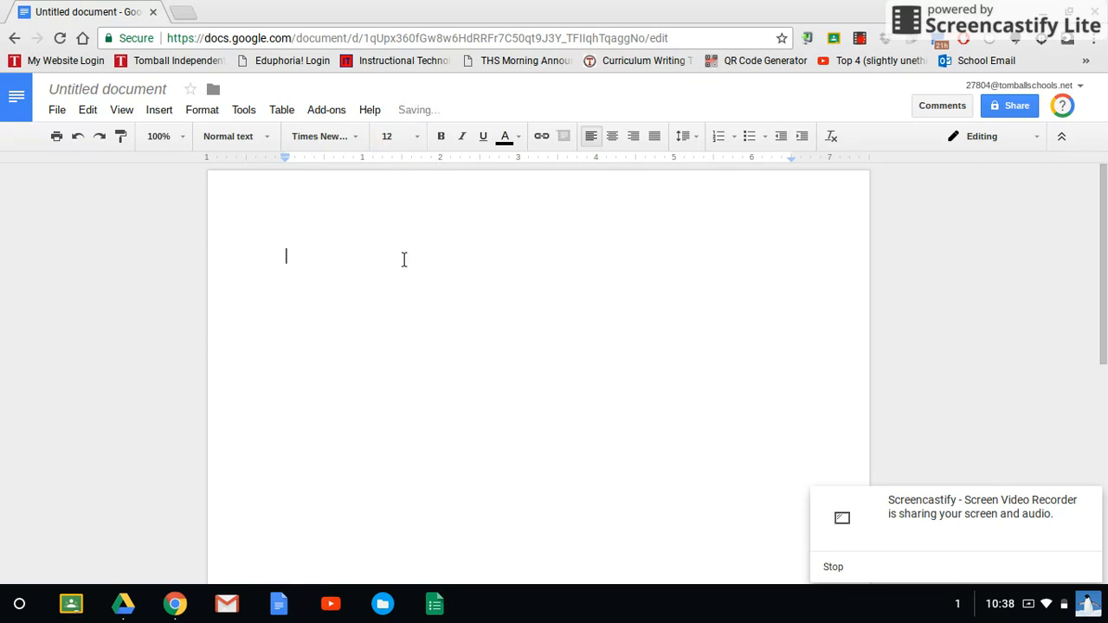
click(686, 140)
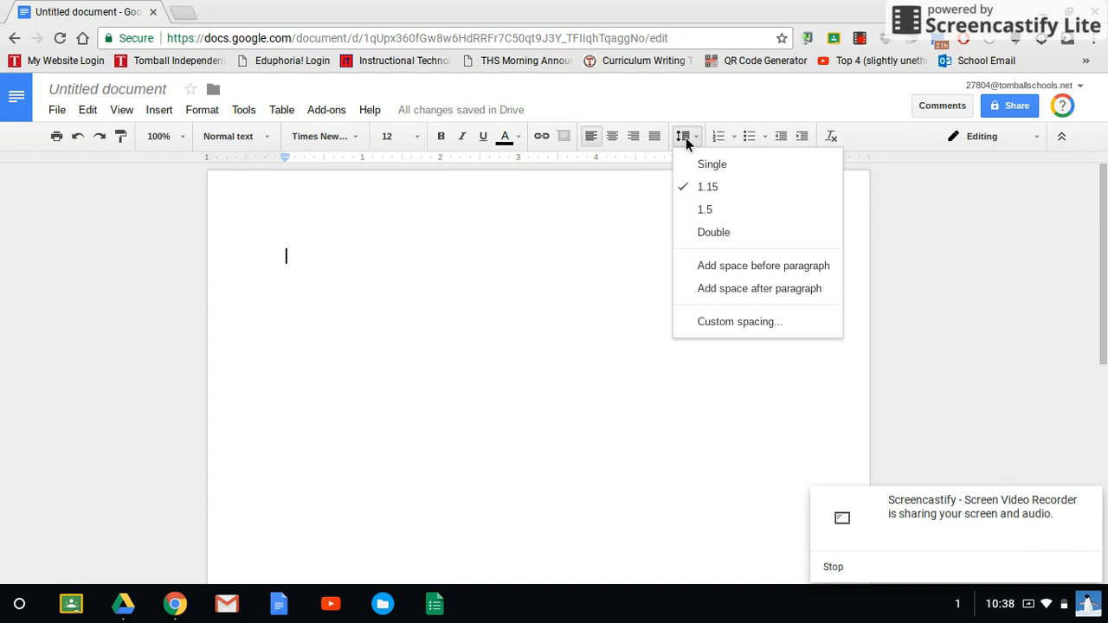
click(714, 233)
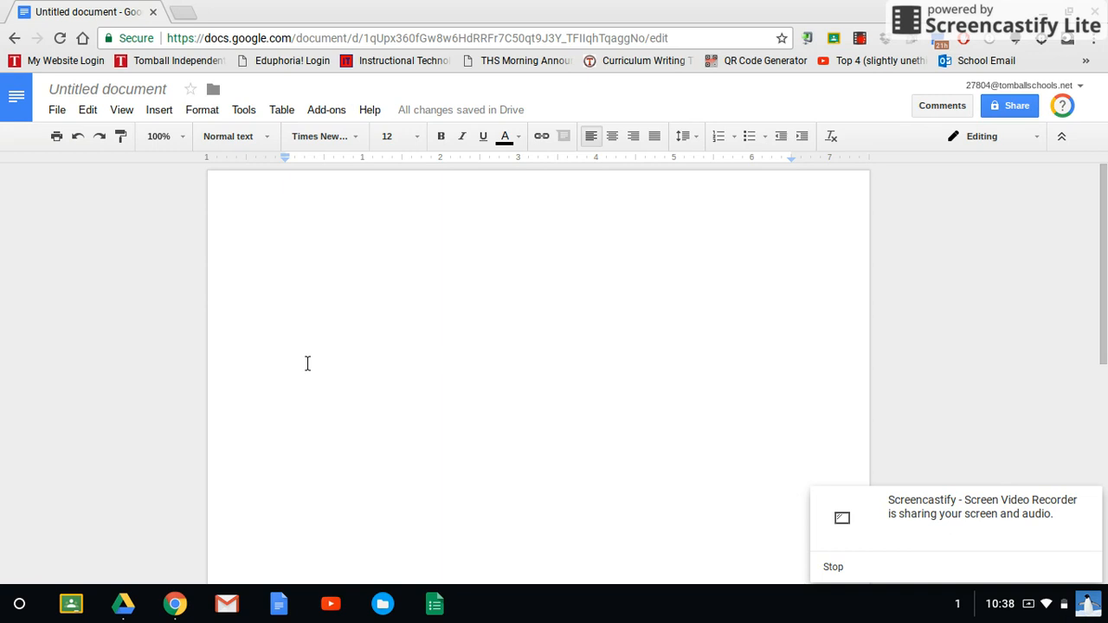
Step: Enter the student's full name on the first line and the professor's title and name on the second line
text(Joe S)
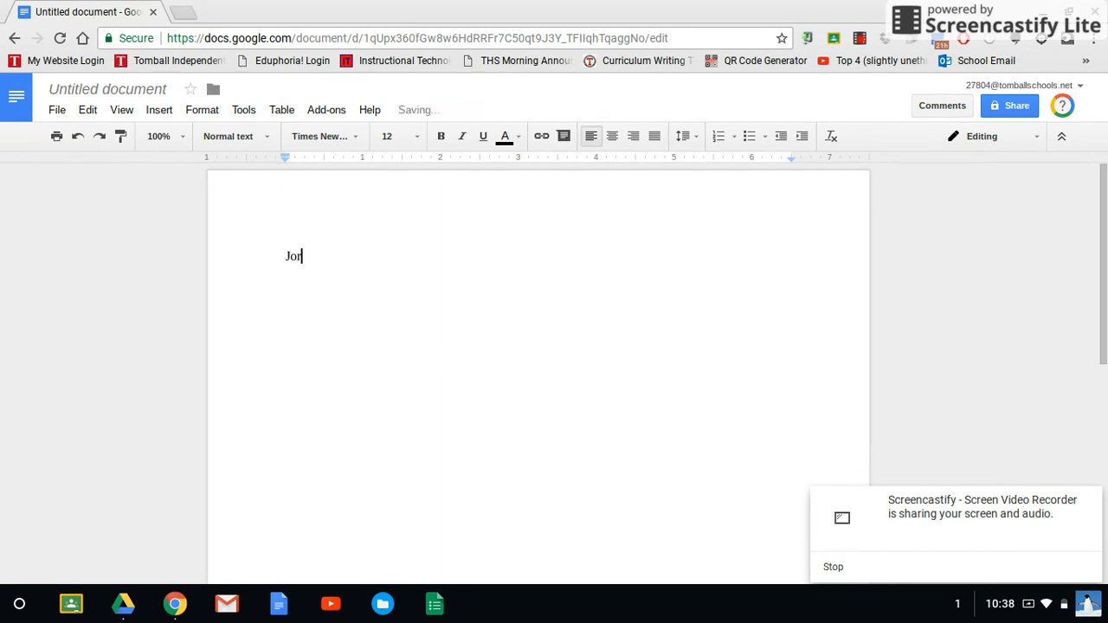
text(tudnet)
key(BackSpace)
key(BackSpace)
key(BackSpace)
text(ent)
key(Return)
text(Professo)
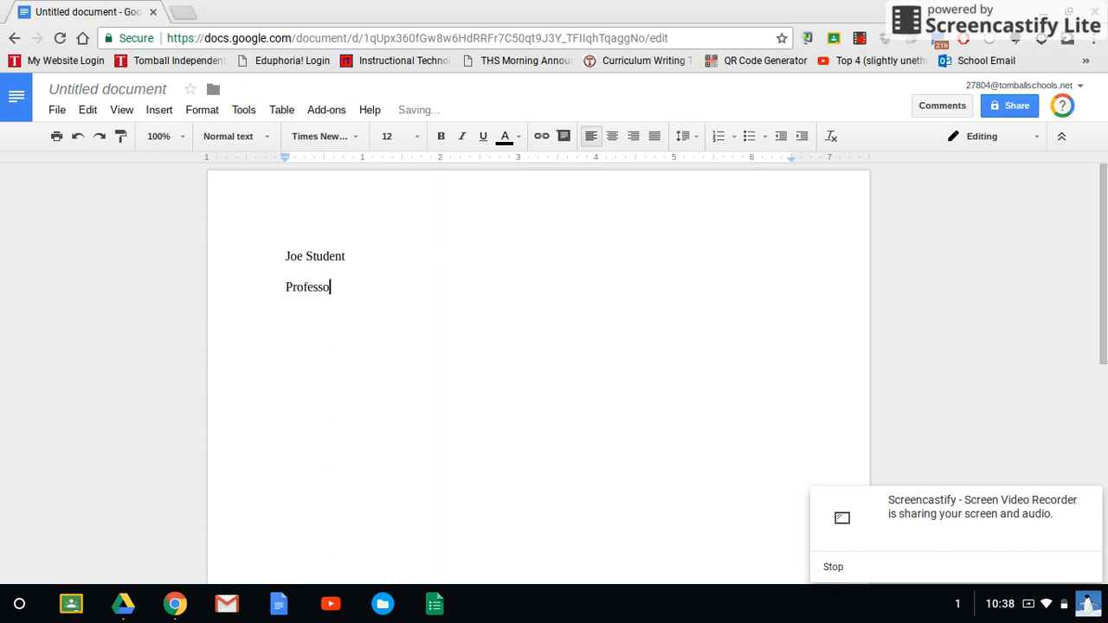
text(r Nimon)
Step: Add the course line "English 1301" and the date line "14 September 2017" below the professor's name
key(Return)
text(English 1)
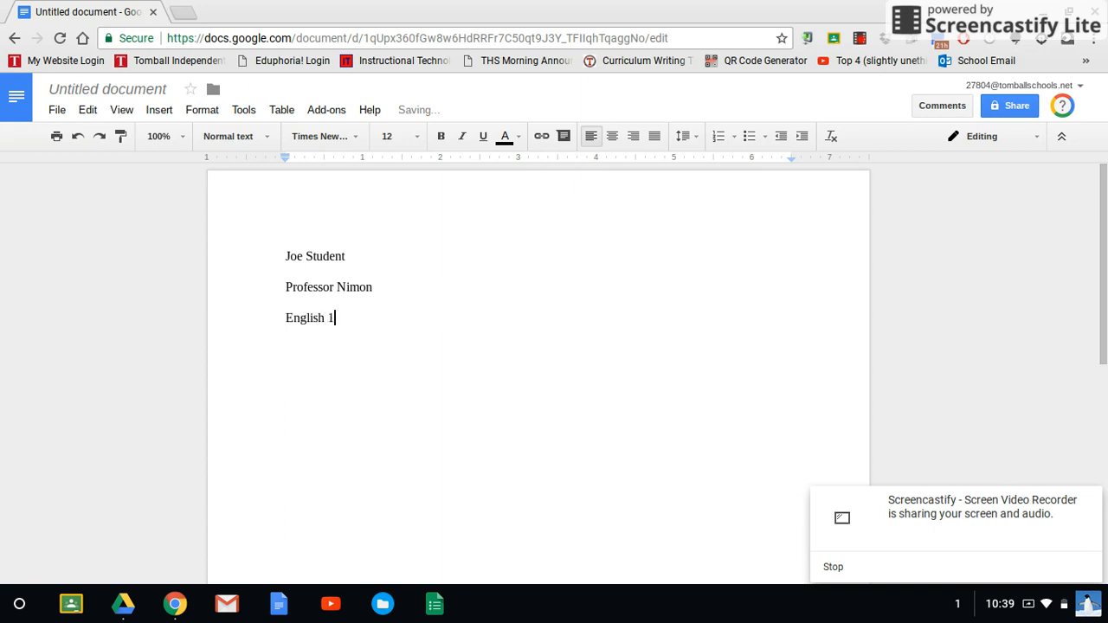
text(301)
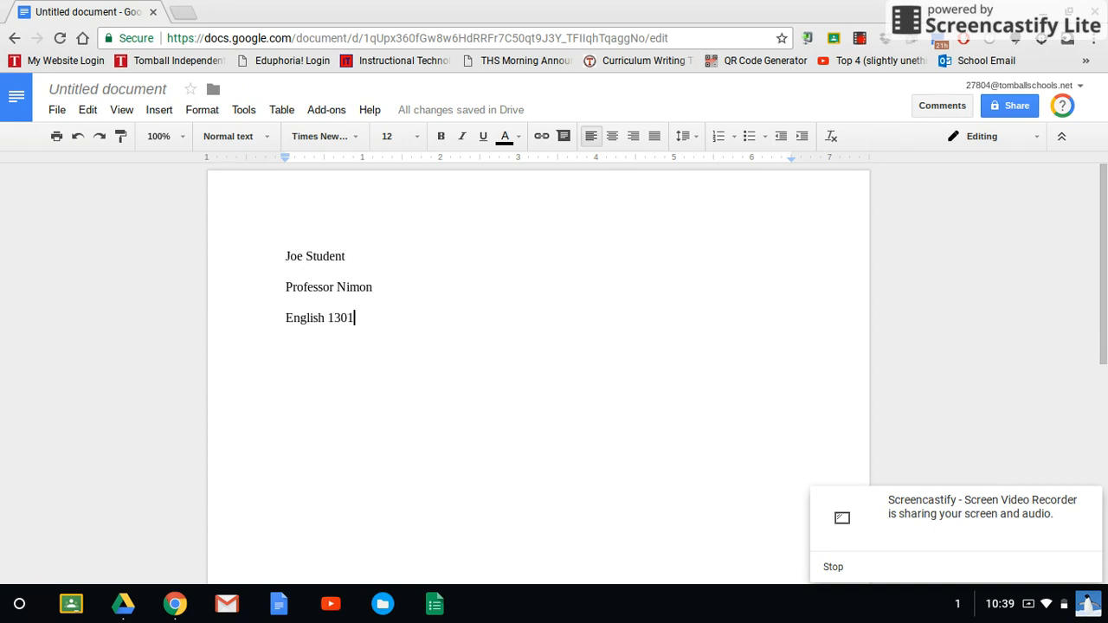
key(Return)
text(1)
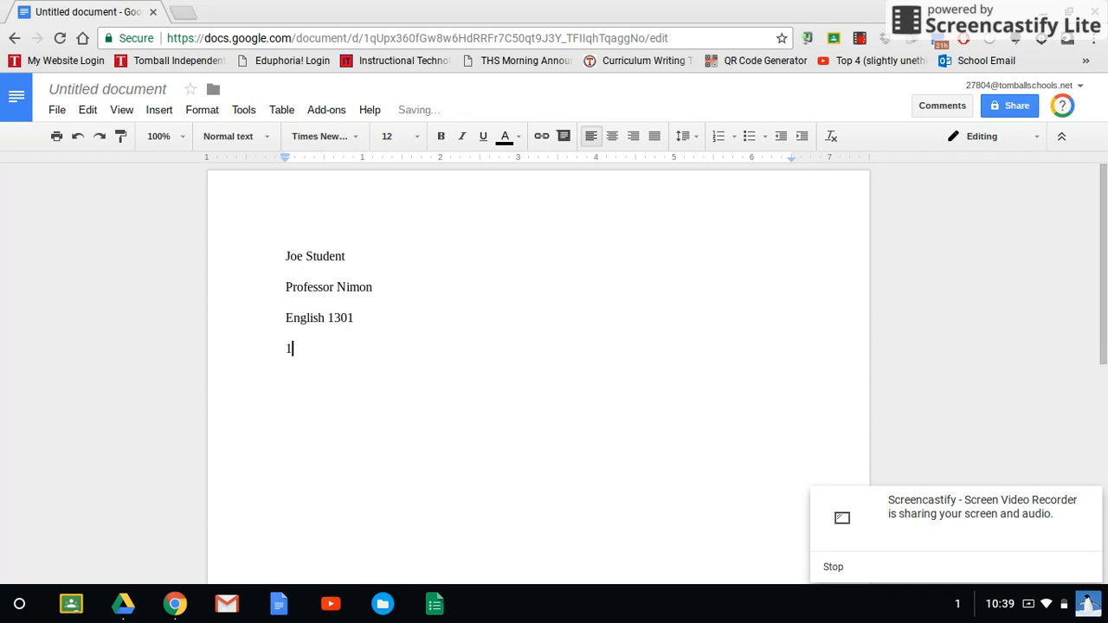
text(4 September 2017)
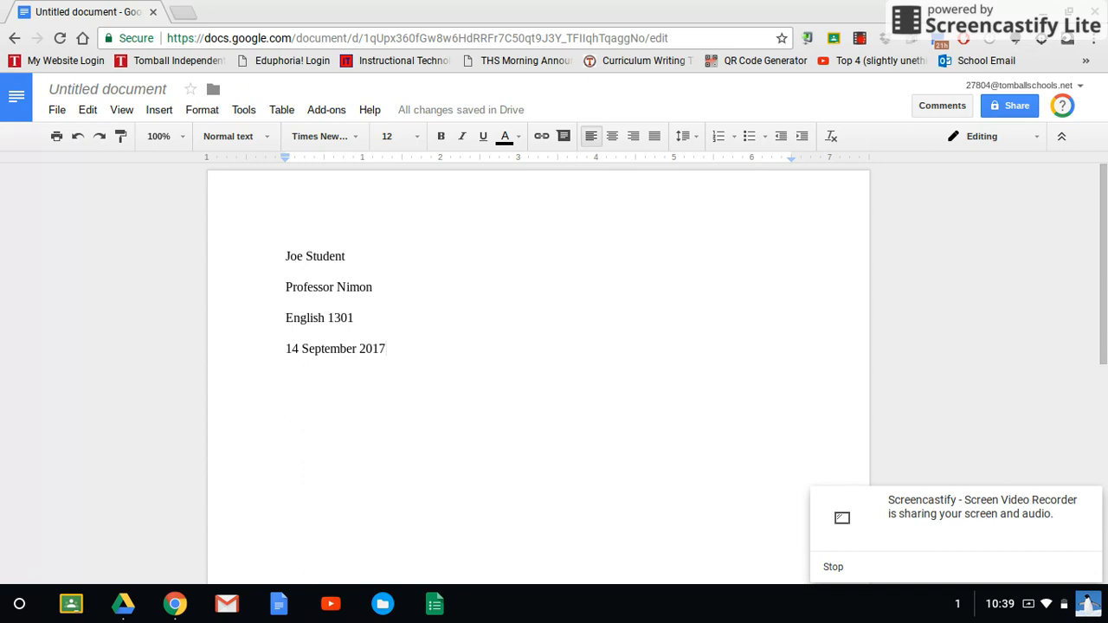
Step: Add a centered title line reading "Title Goes Here" below the date
key(Return)
click(616, 138)
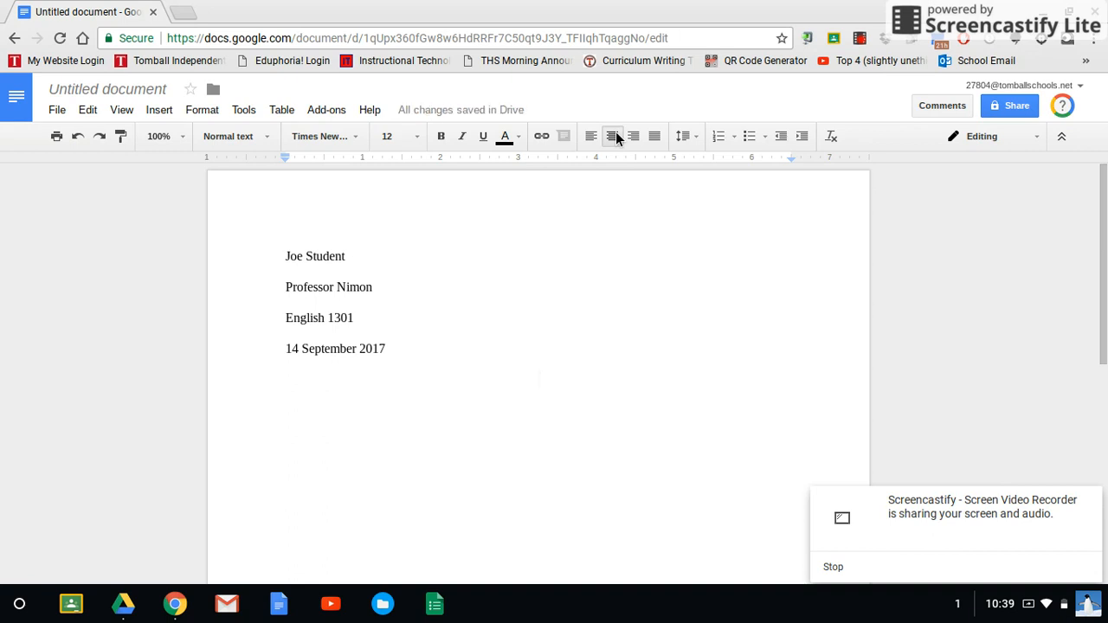
text(Title Goes Here)
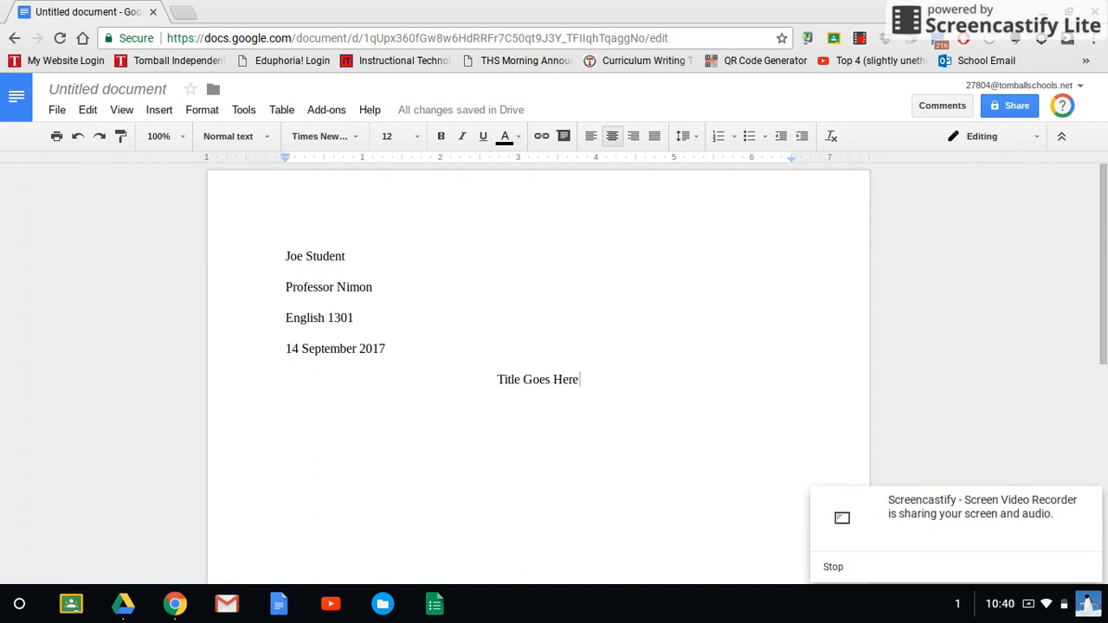
Step: Begin a left-aligned, indented paragraph below the title with "Here is the first line of my paper."
key(Return)
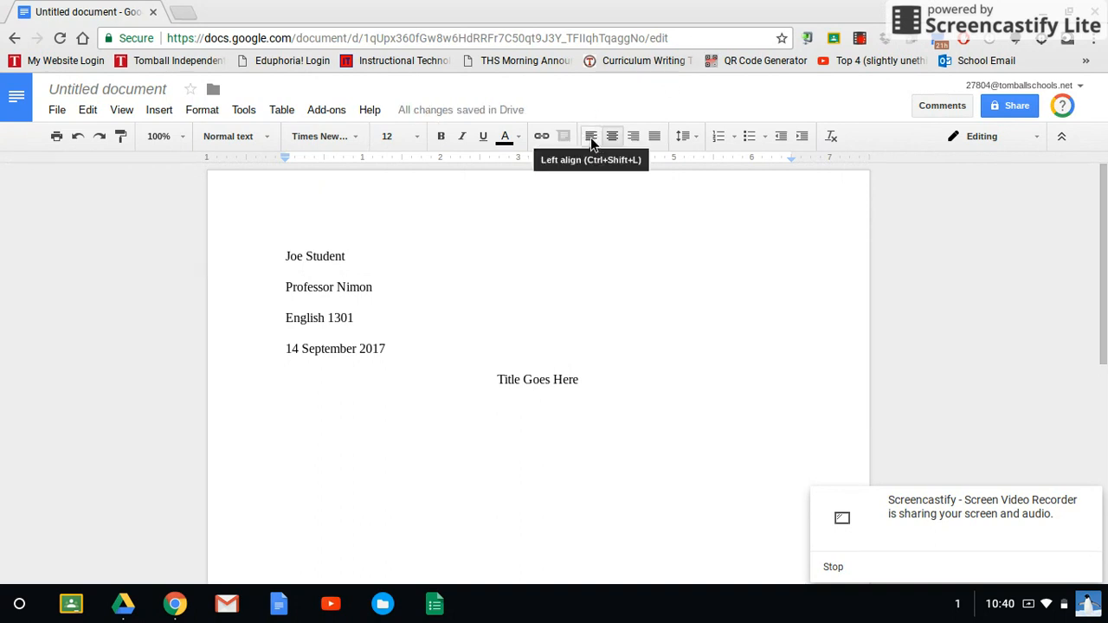
click(591, 143)
key(Tab)
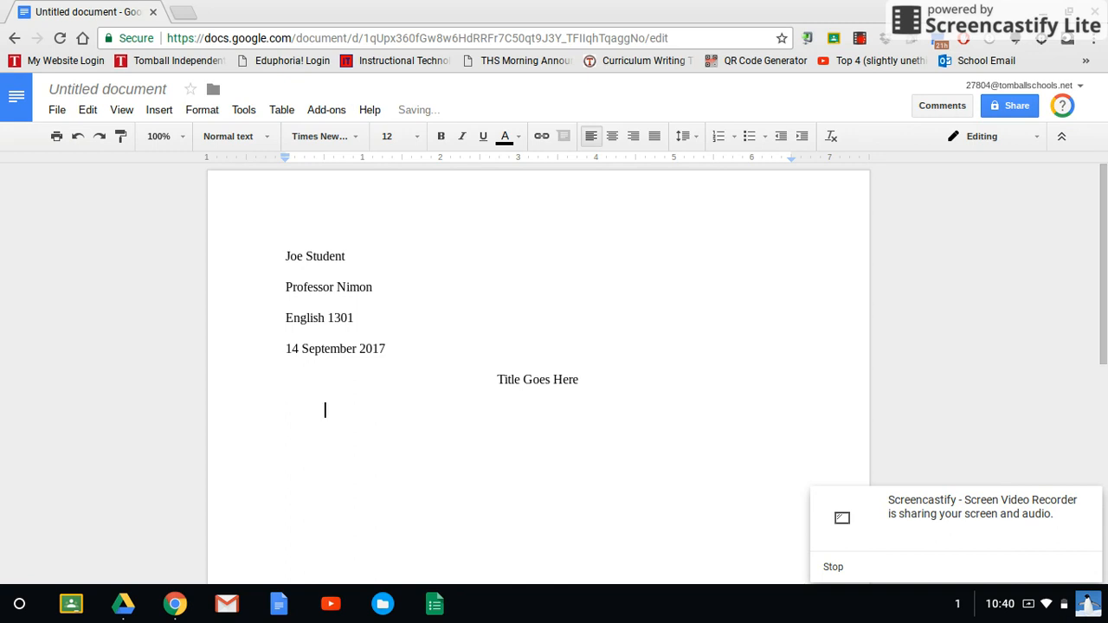
text(Here is the first line of my paper. )
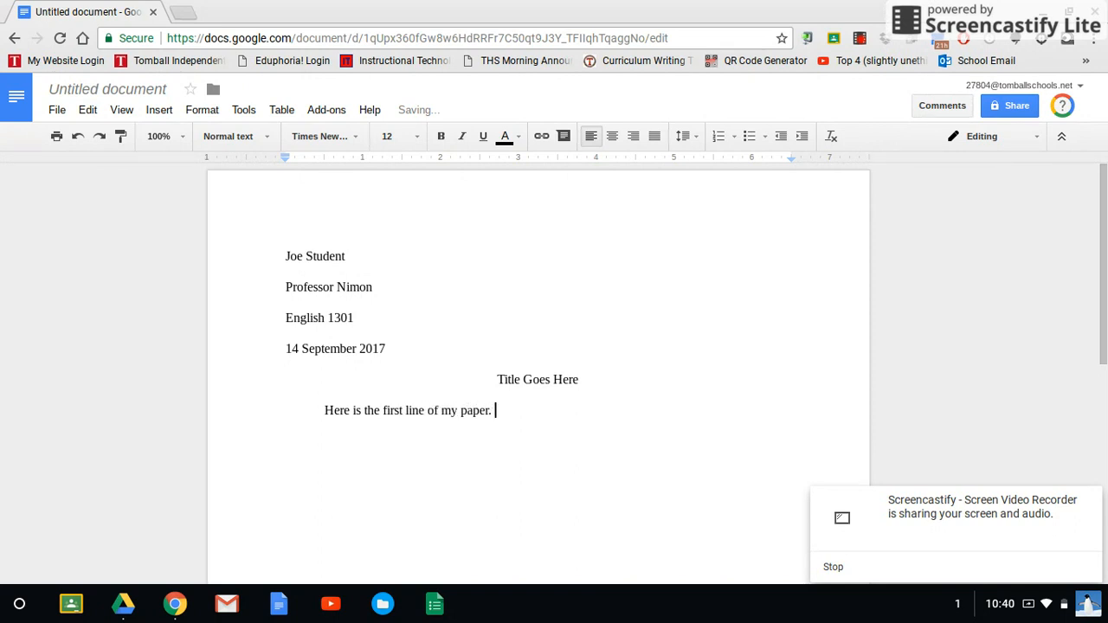
text(Notice)
Step: Continue the paragraph with "Notice how my spacing is the same throughout the whole paper." and begin the following sentence
text(my )
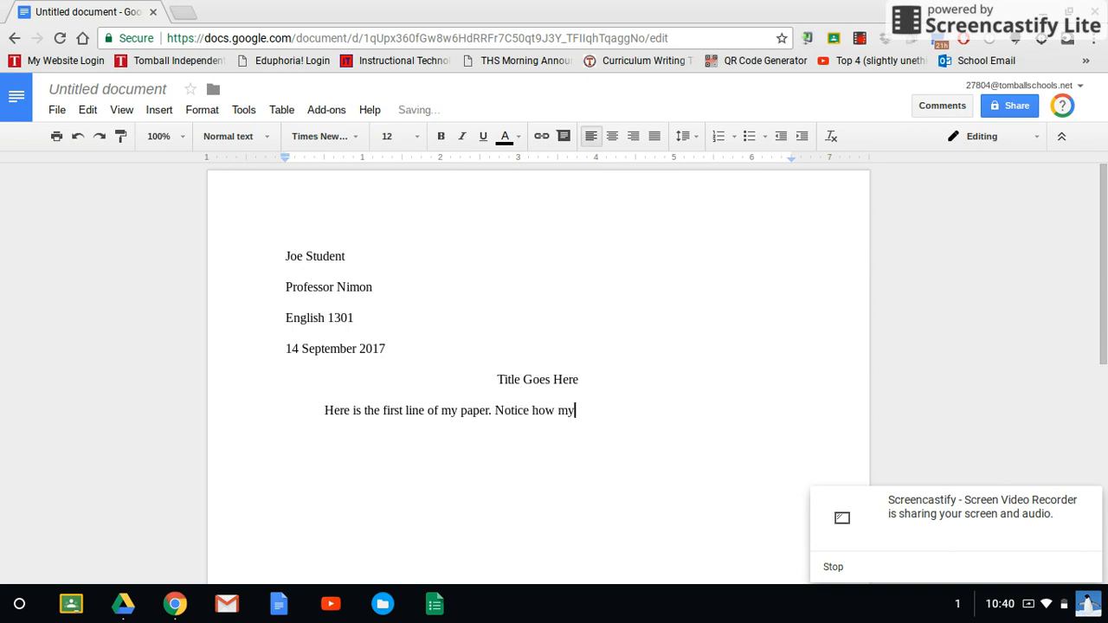
text(spacing is the same throug)
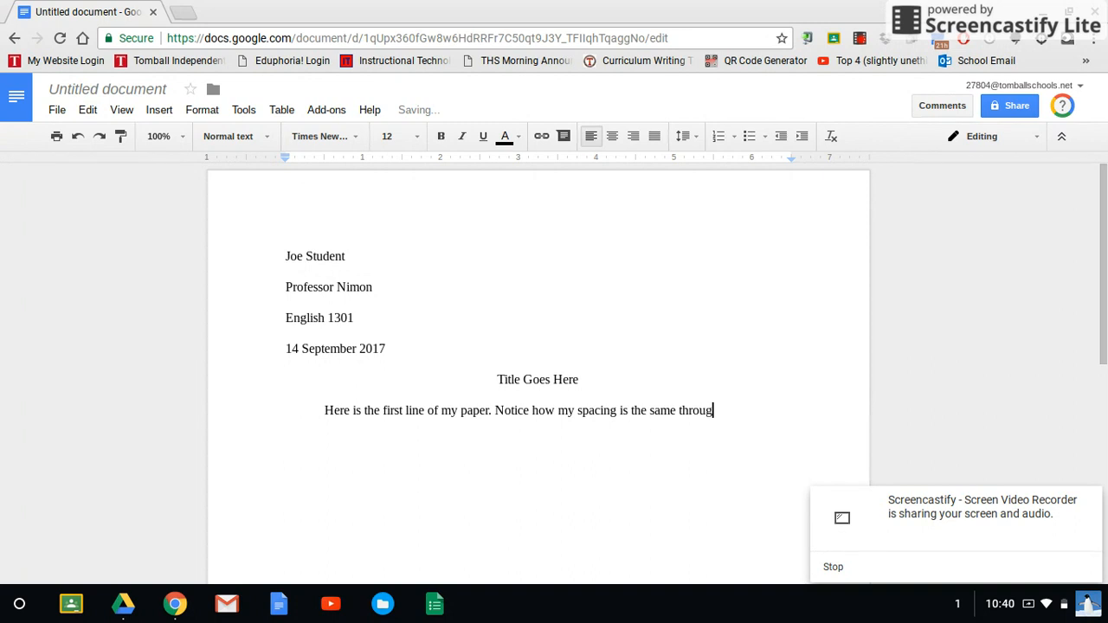
text(hut)
key(BackSpace)
key(BackSpace)
key(BackSpace)
text(out the )
text(whole pap)
text(er. Notic)
text(e that noth)
text(ing is )
text(bod)
Step: Complete the paragraph's last sentence as "Notice that nothing is bolded or different fonts or sizes."
key(BackSpace)
text(lded or )
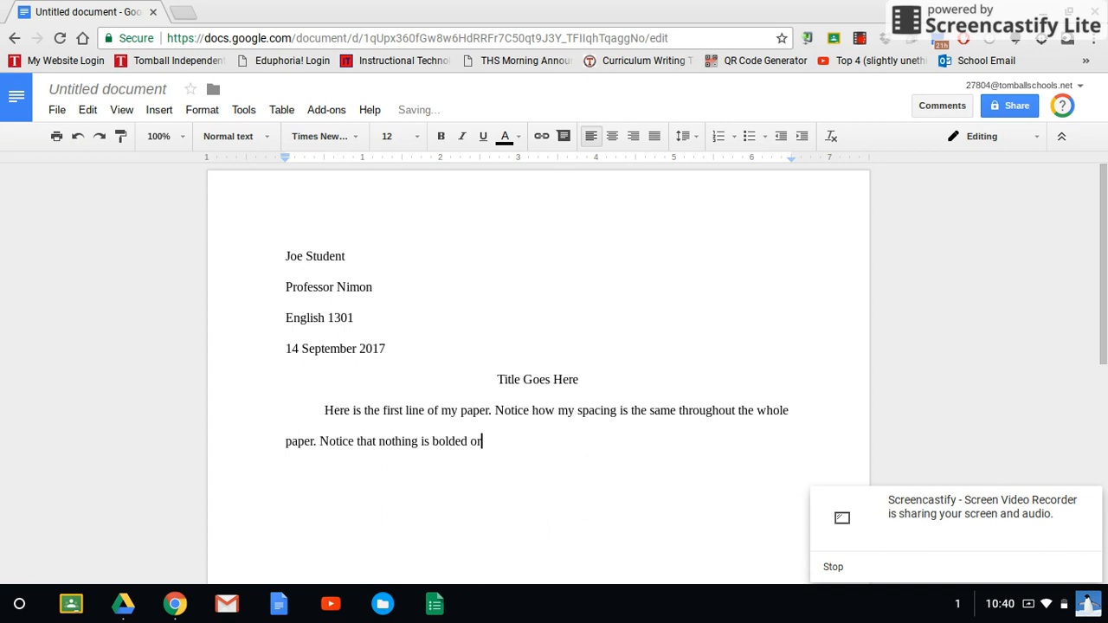
text(different fonts o)
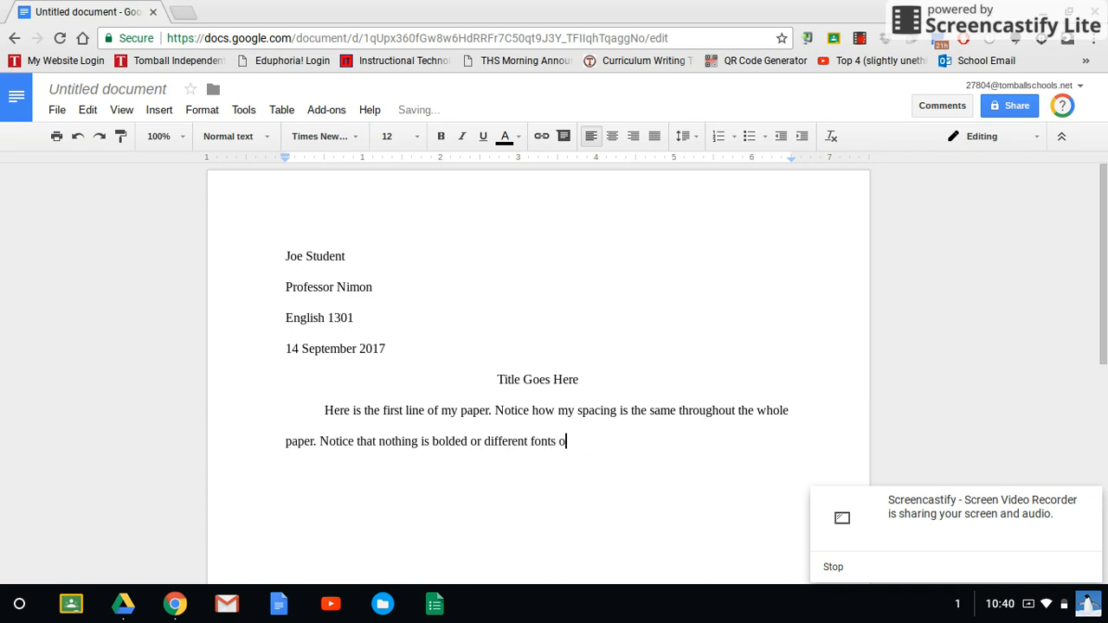
text(r sizes.)
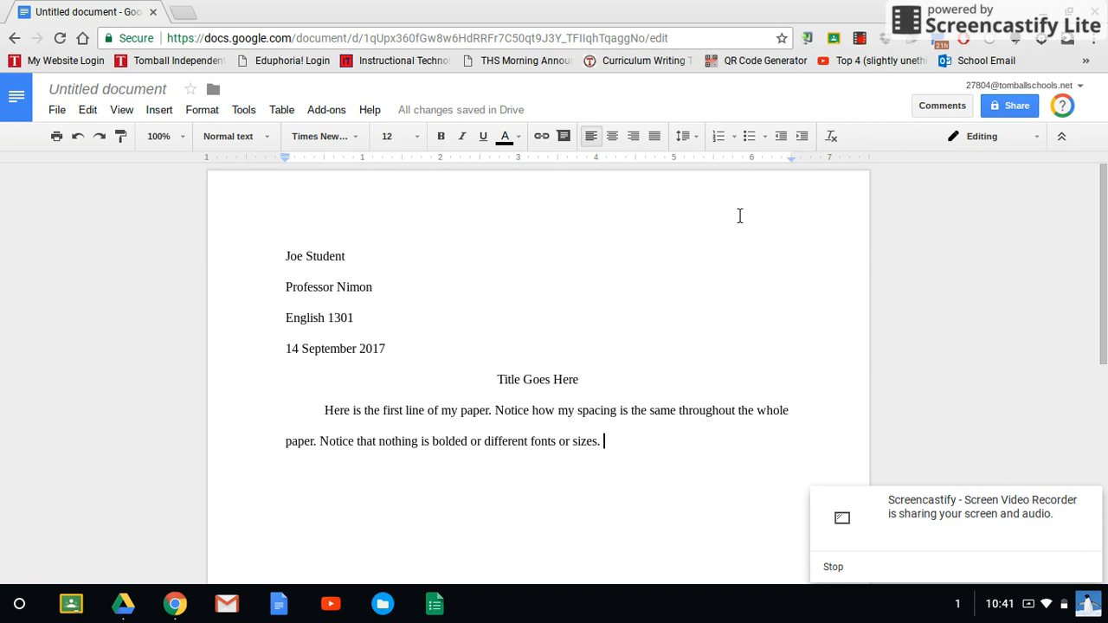
Step: Add a header with a right-aligned page number on every page, preceded by the text "Your Last Name"
click(156, 111)
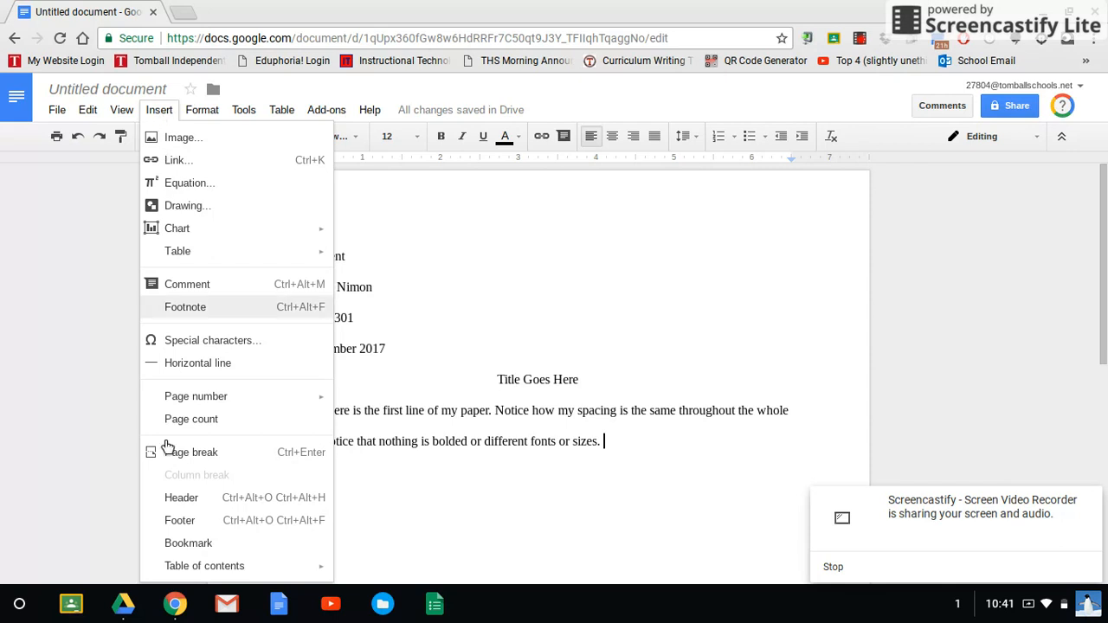
mouse_move(194, 402)
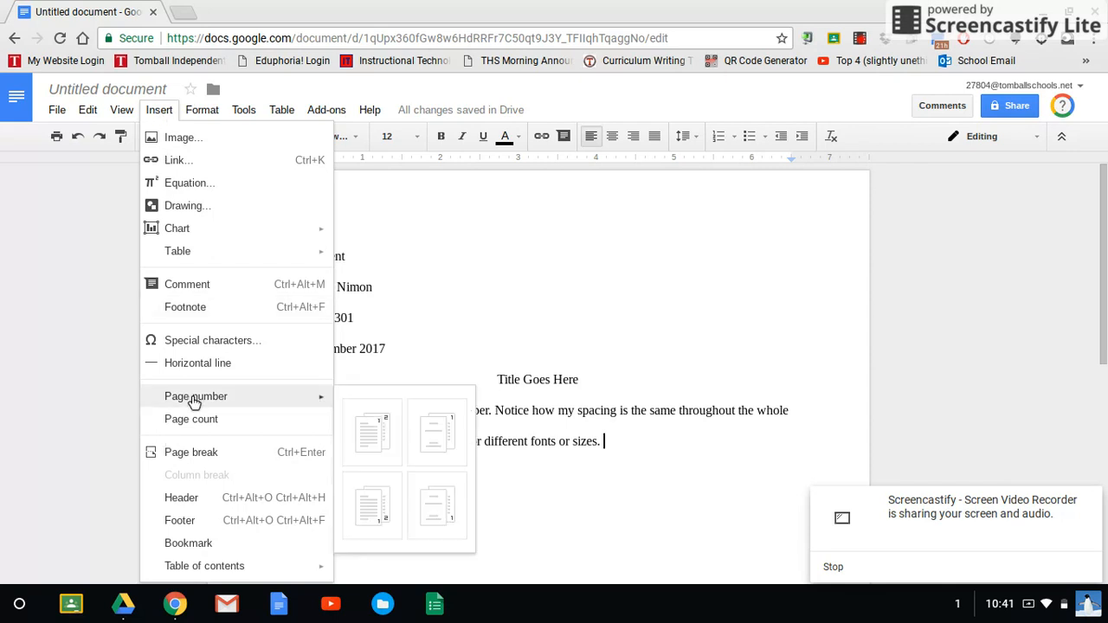
click(196, 500)
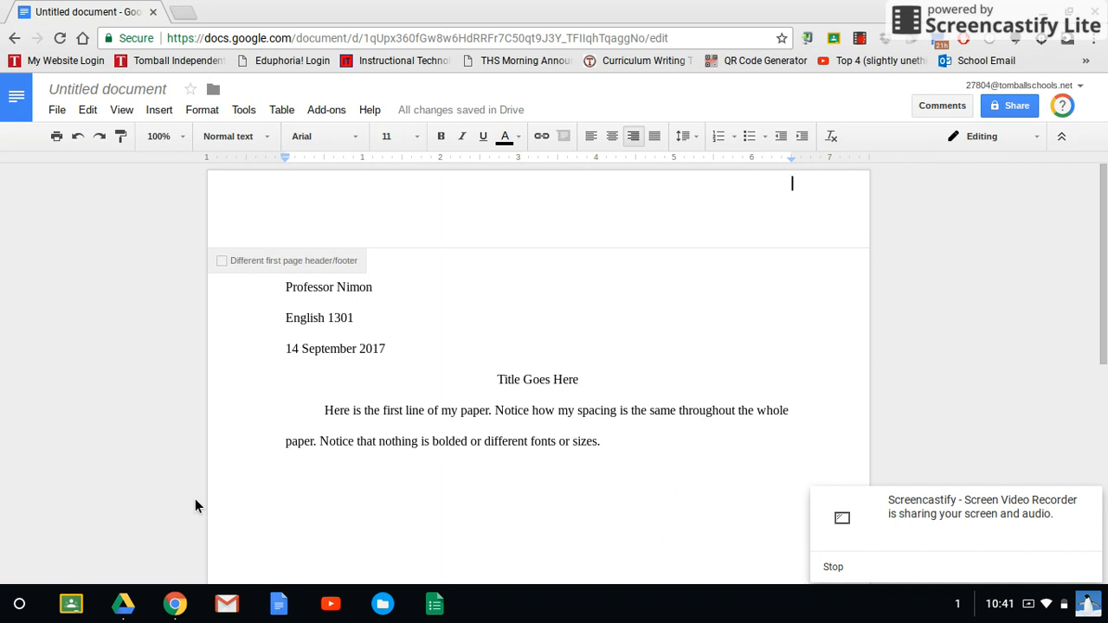
click(161, 111)
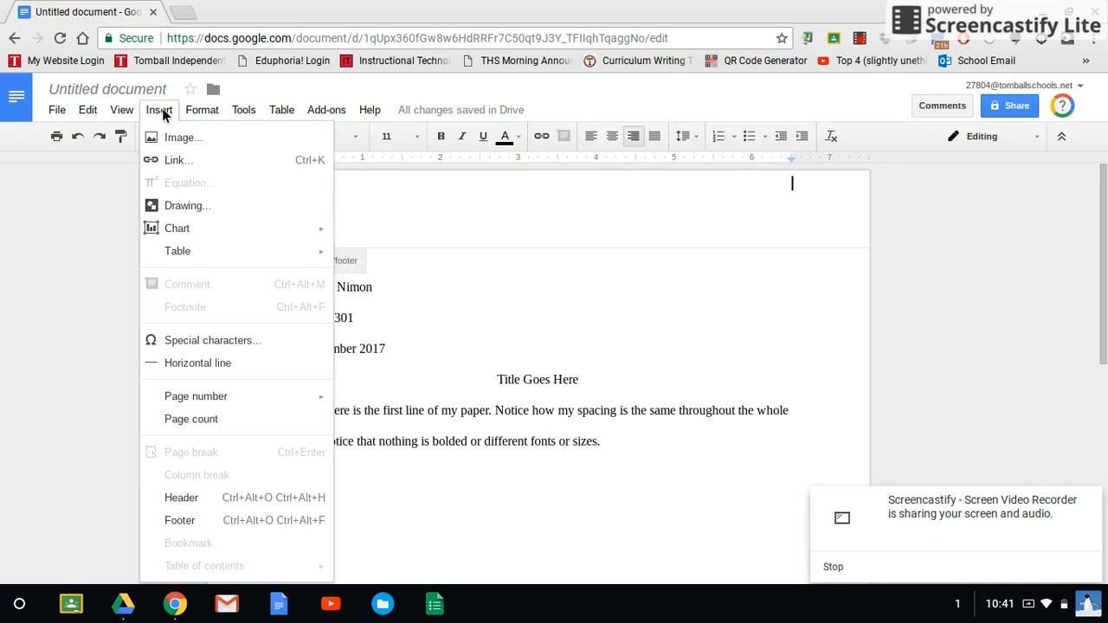
mouse_move(217, 403)
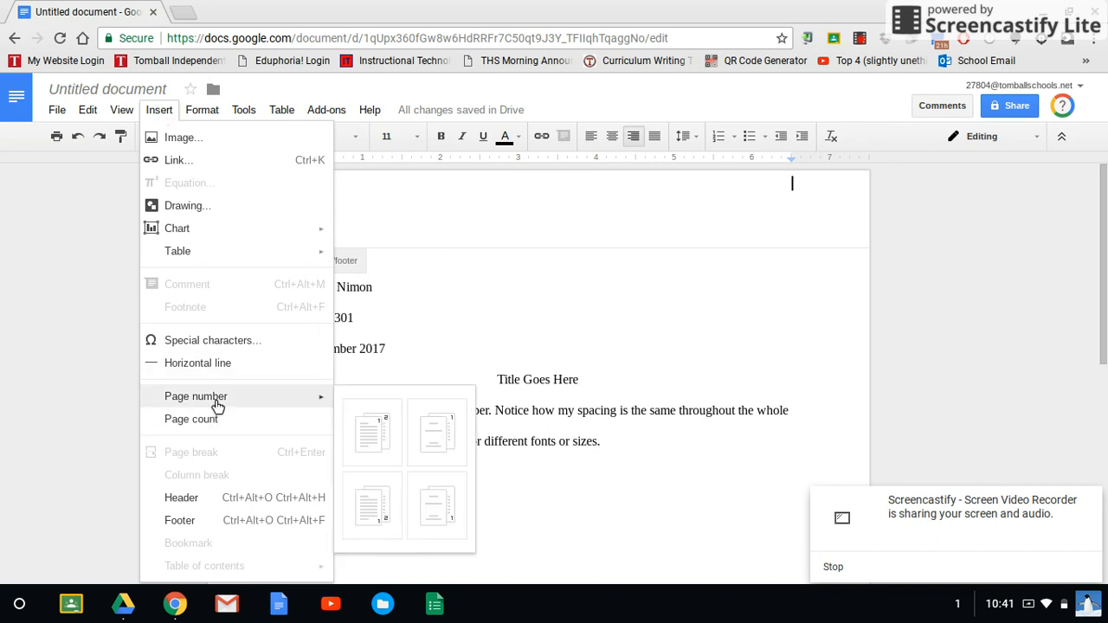
click(379, 430)
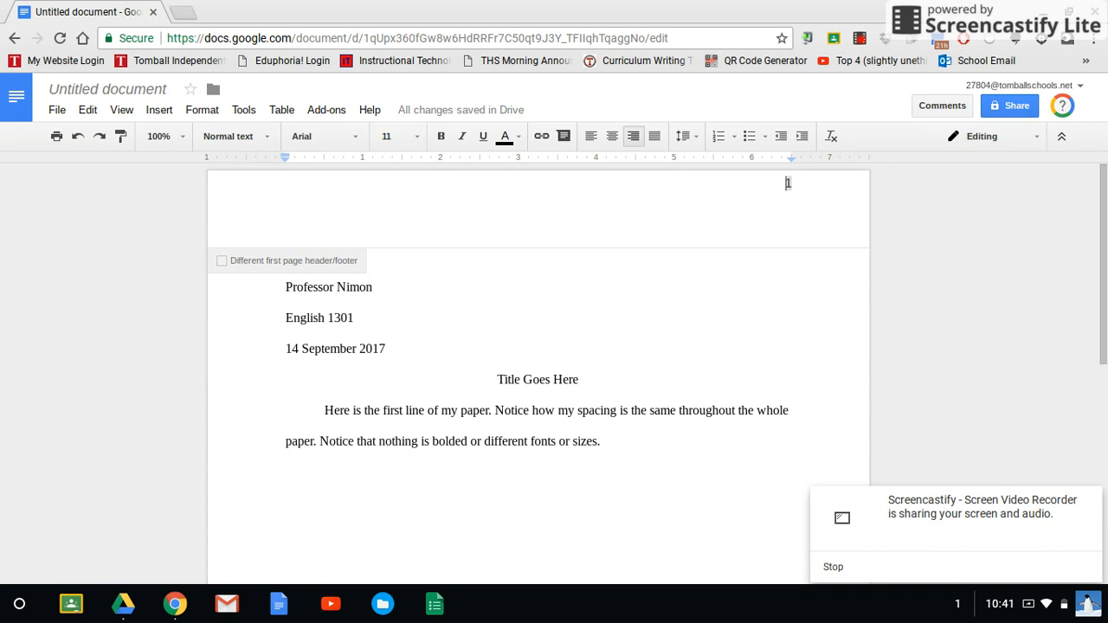
text(Your Last Name)
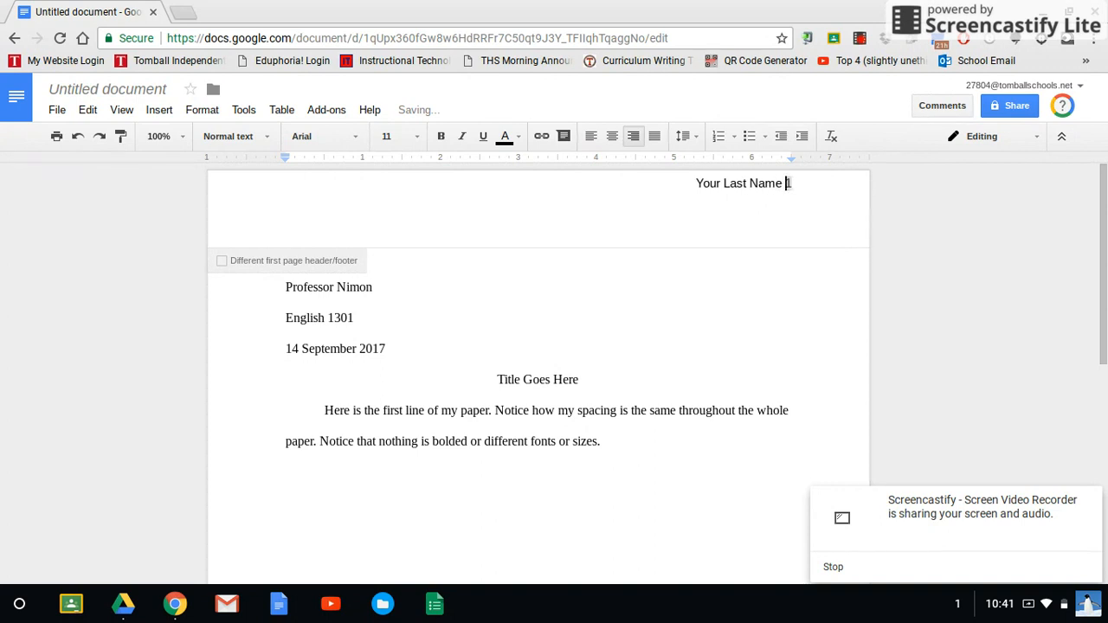
Step: Format the whole header text, including the page number, as Times New Roman size 12
click(799, 186)
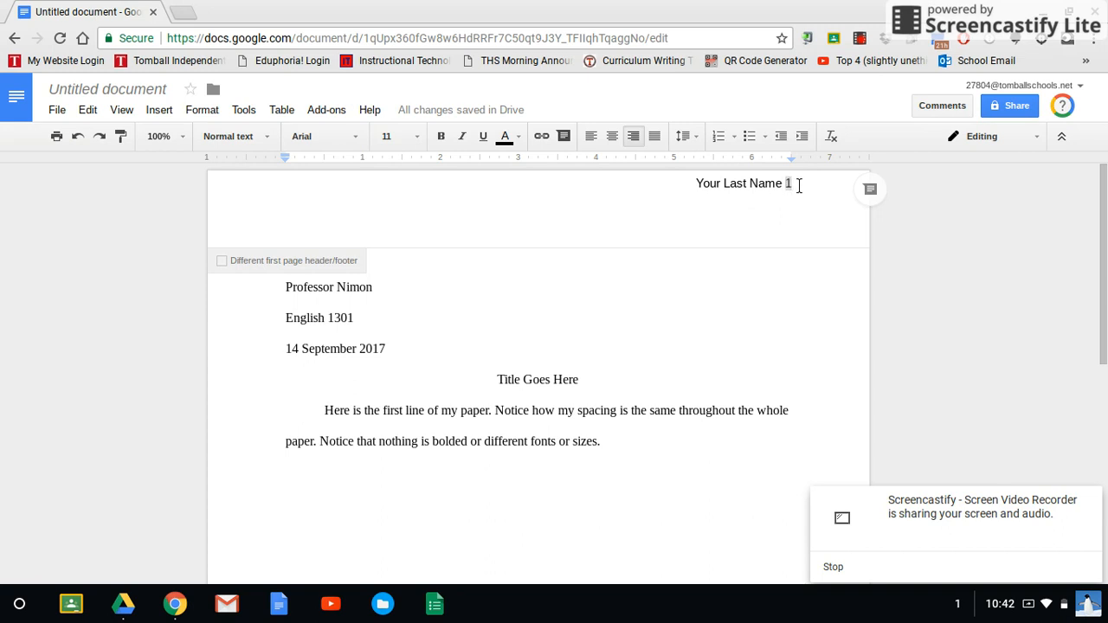
key(shift+Left)
key(shift+Left)
key(shift+Left)
key(shift+Left)
key(shift+Left)
key(shift+Left)
key(shift+Left)
key(shift+Left)
key(shift+Left)
key(shift+Left)
key(shift+Left)
key(shift+Left)
key(shift+Left)
key(shift+Left)
key(shift+Left)
key(shift+Left)
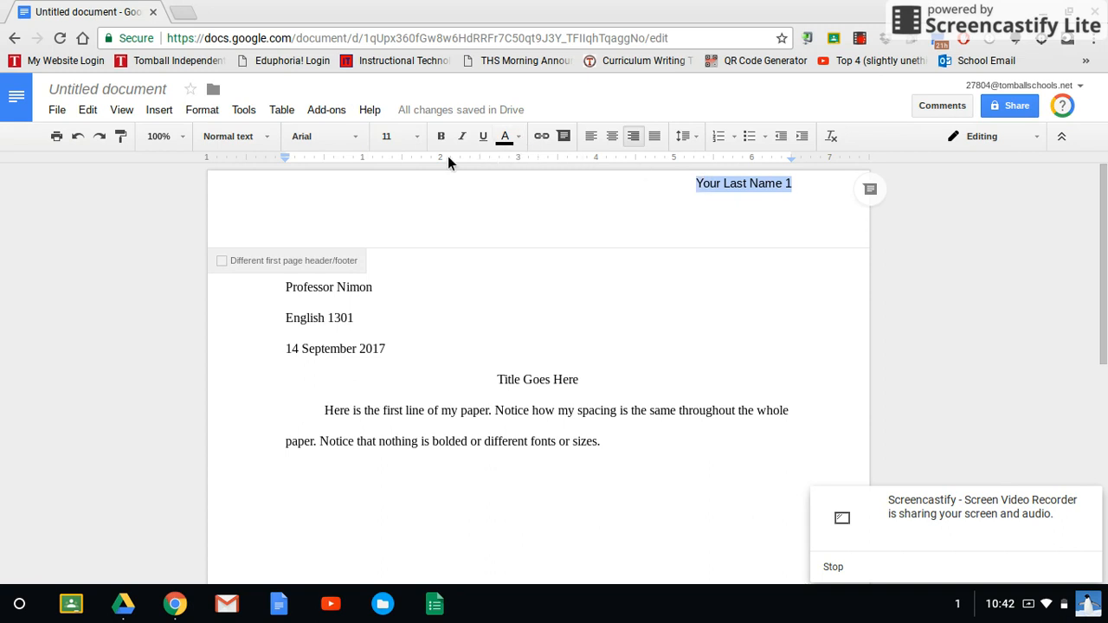
click(336, 132)
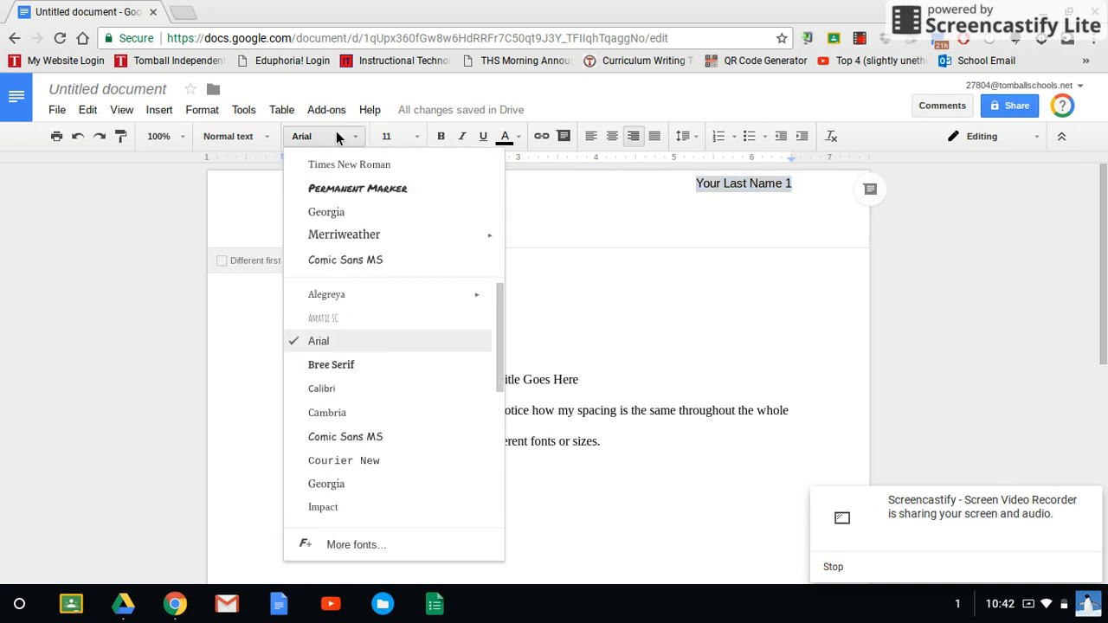
click(357, 167)
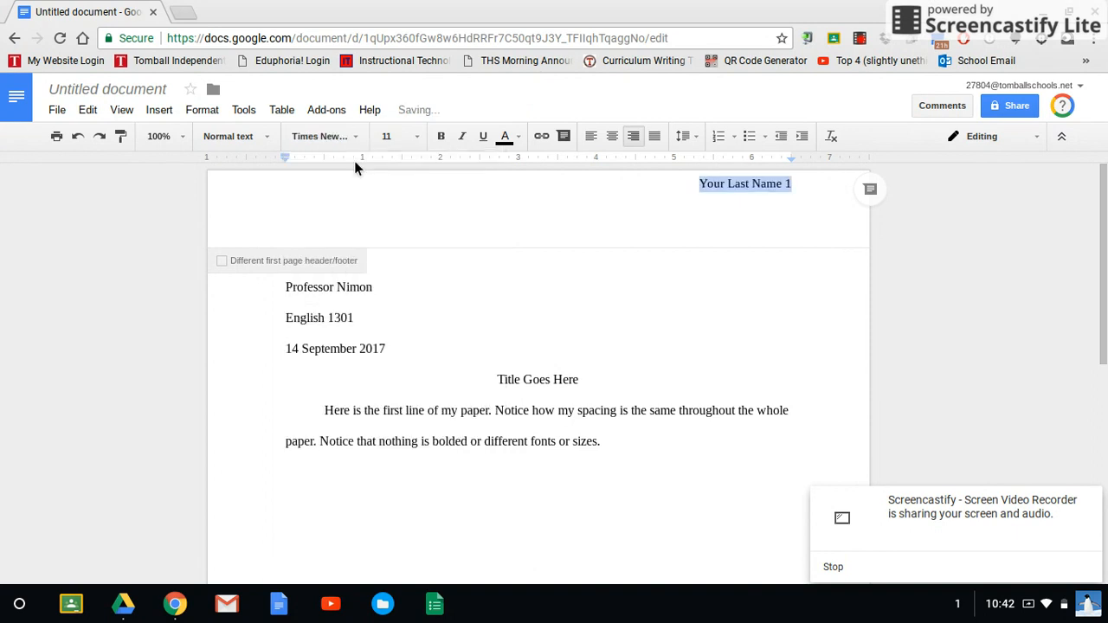
click(402, 138)
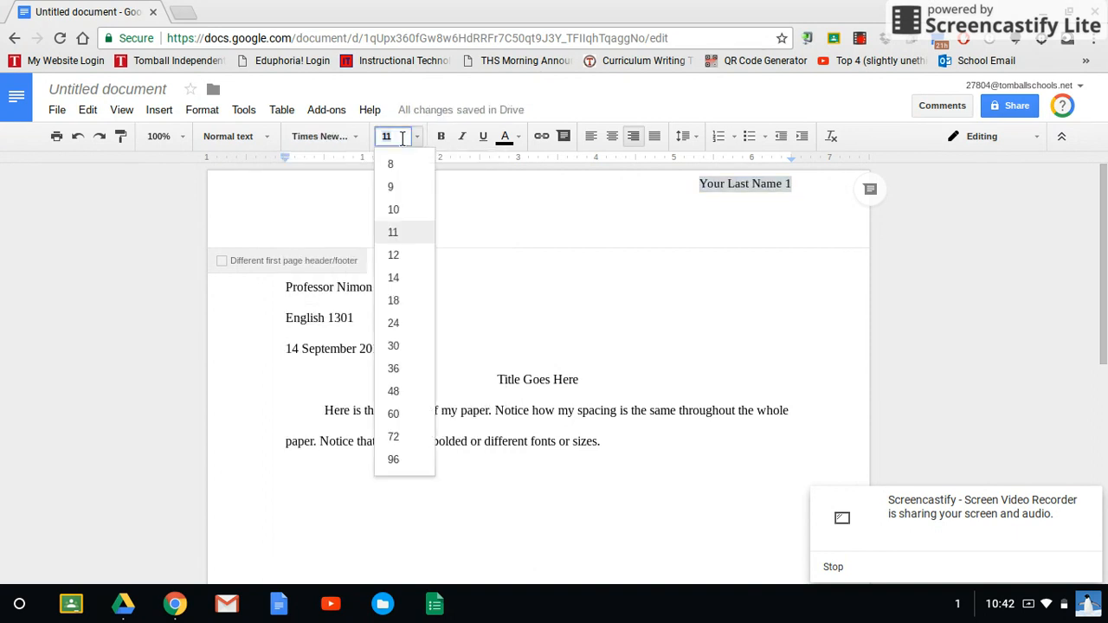
click(410, 254)
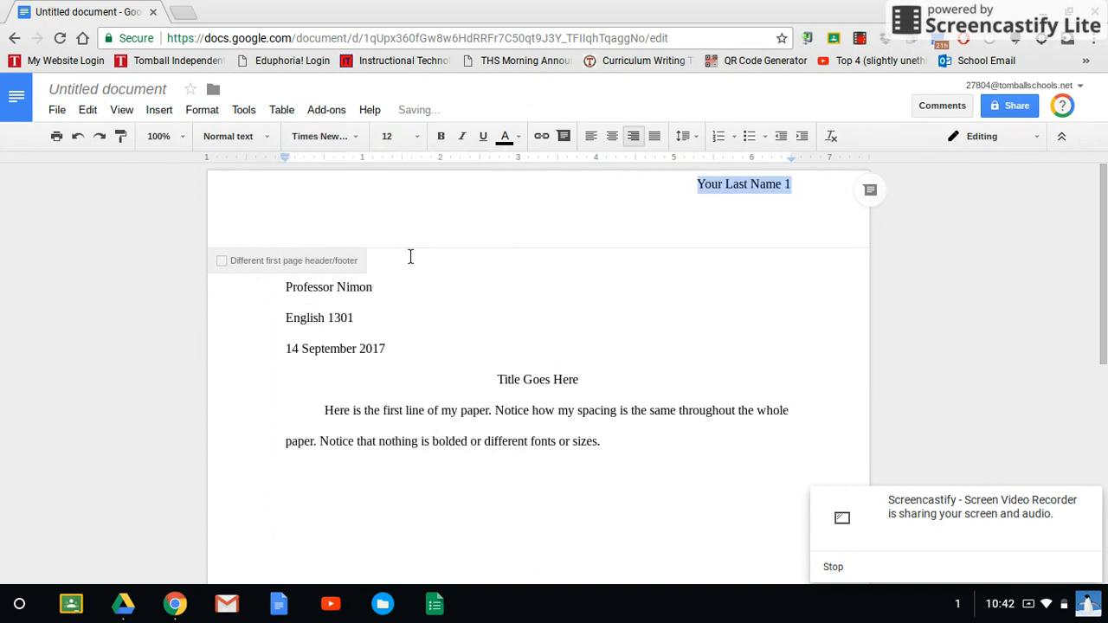
click(687, 335)
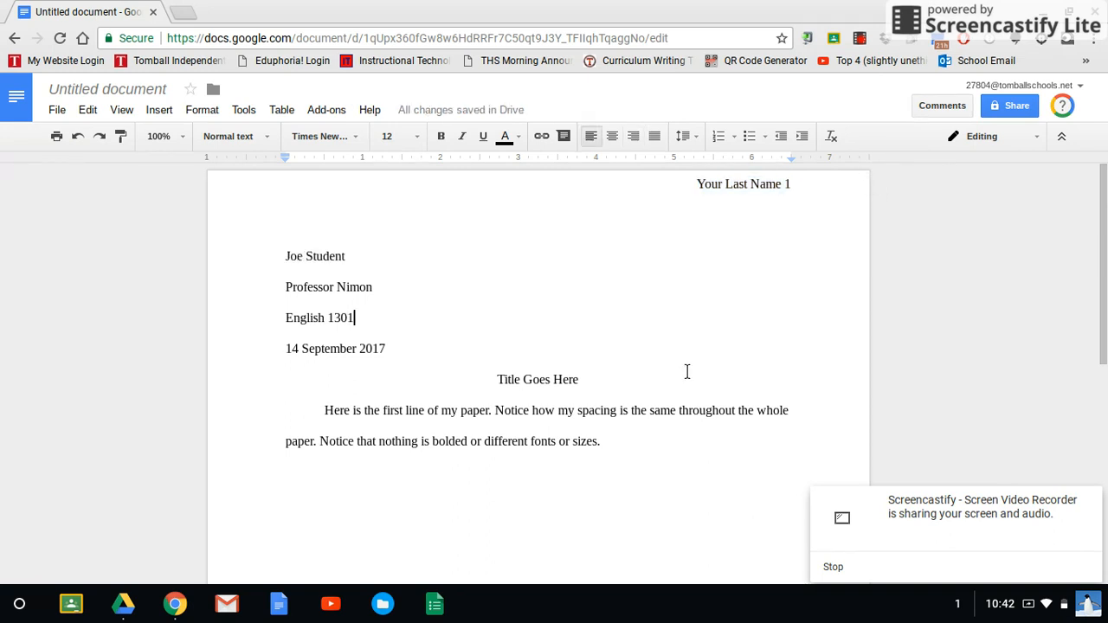
Step: Insert a page break after the end of the body paragraph
click(657, 445)
click(166, 116)
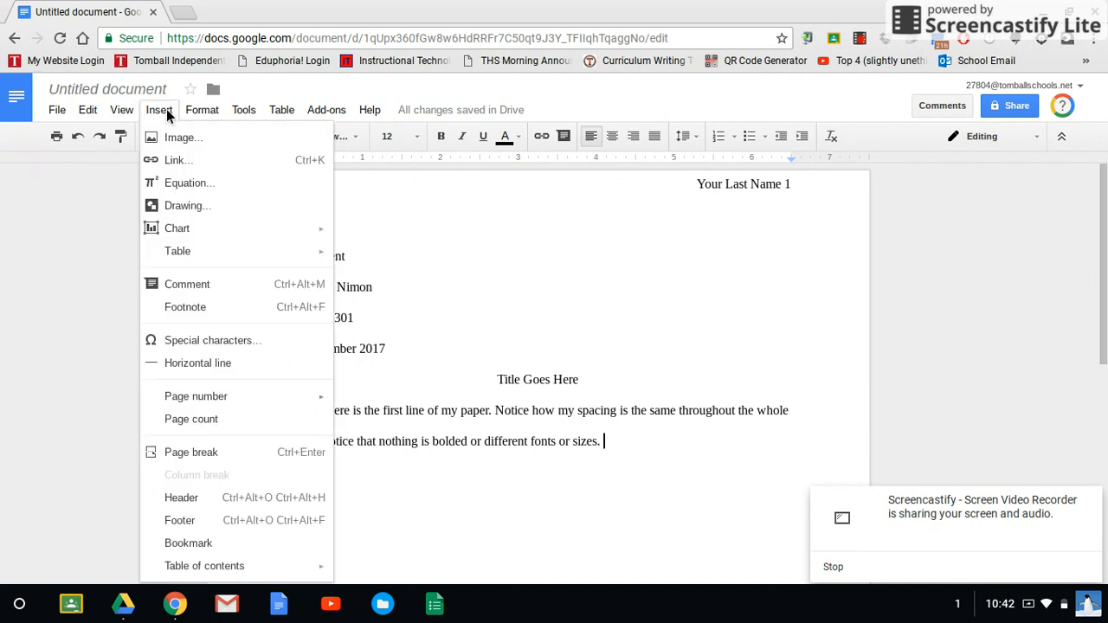
click(190, 453)
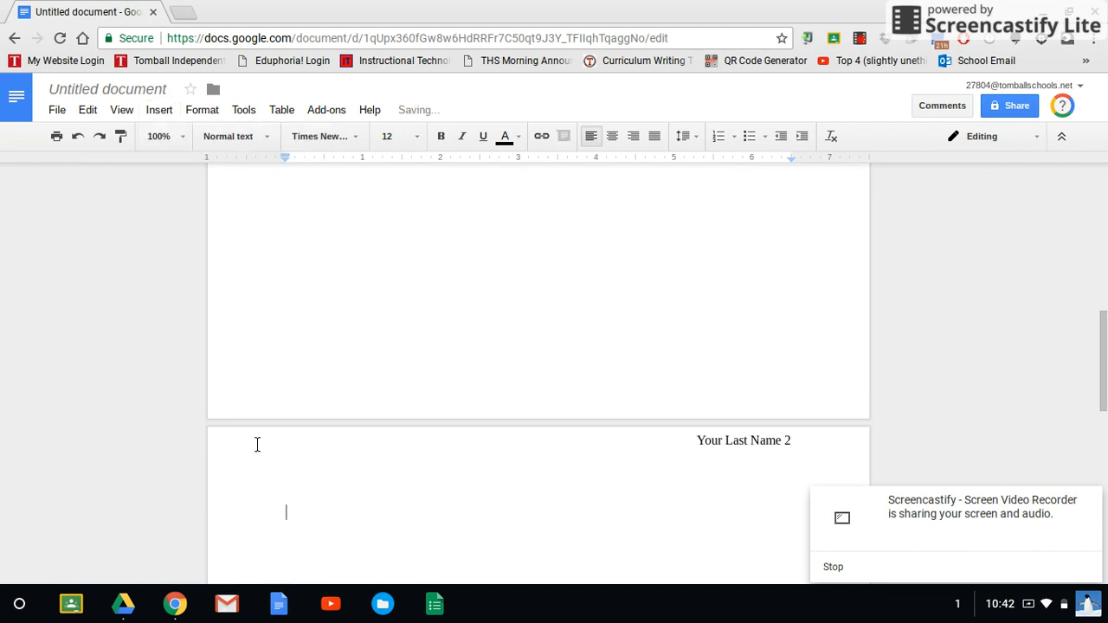